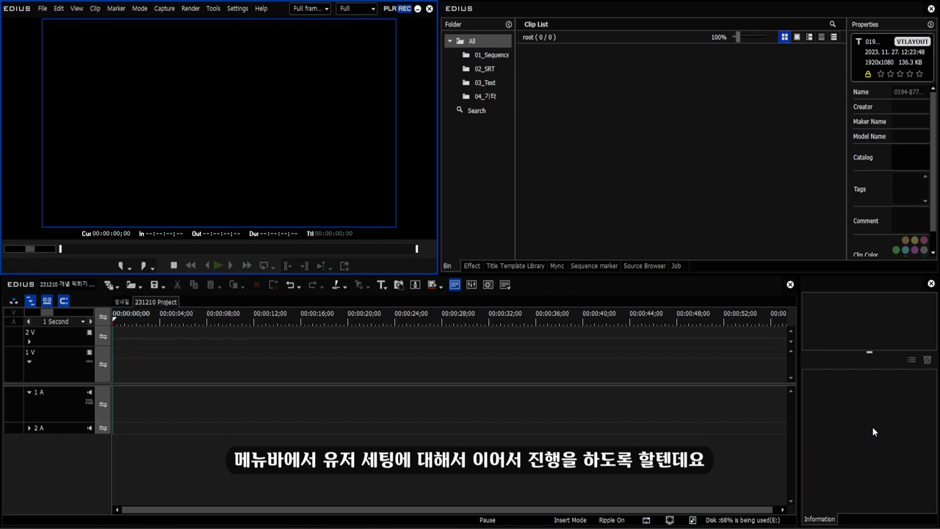
Open the User Settings and go to the Monitor page of the Preview category
{"action": "left_click", "coordinate": [237, 8]}
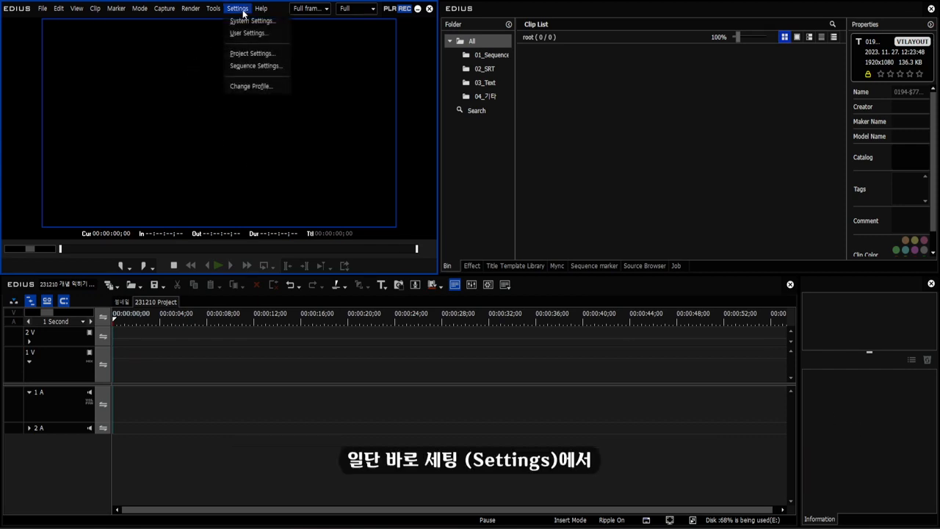
{"action": "left_click", "coordinate": [251, 34]}
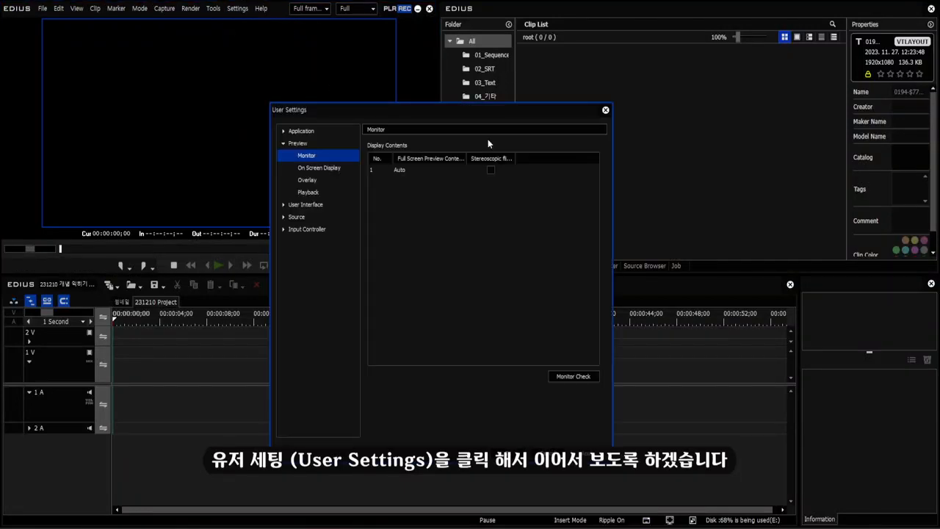
{"action": "left_click", "coordinate": [301, 130]}
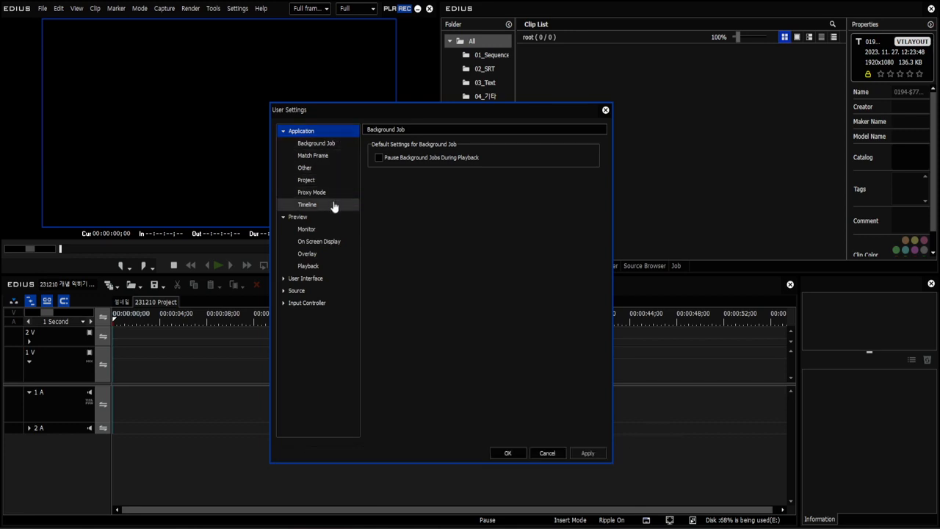
{"action": "left_click", "coordinate": [325, 143]}
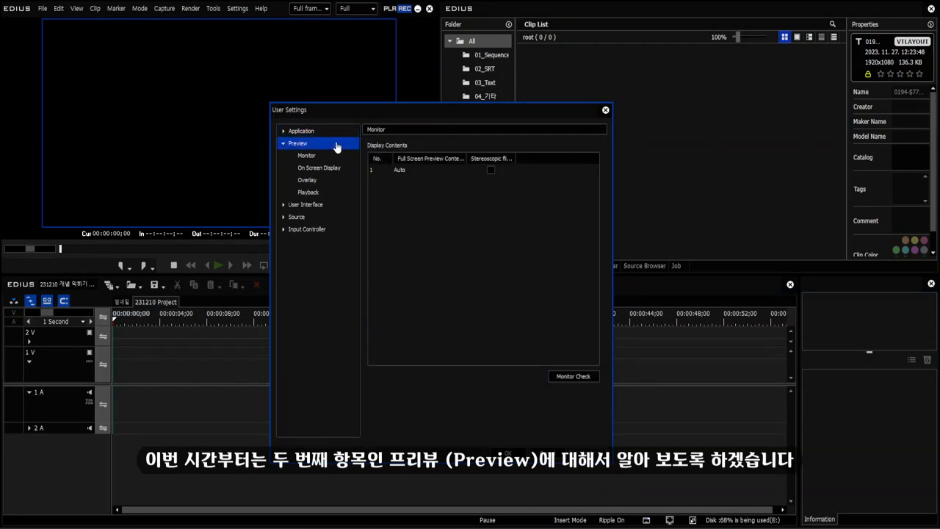
{"action": "left_click", "coordinate": [336, 155]}
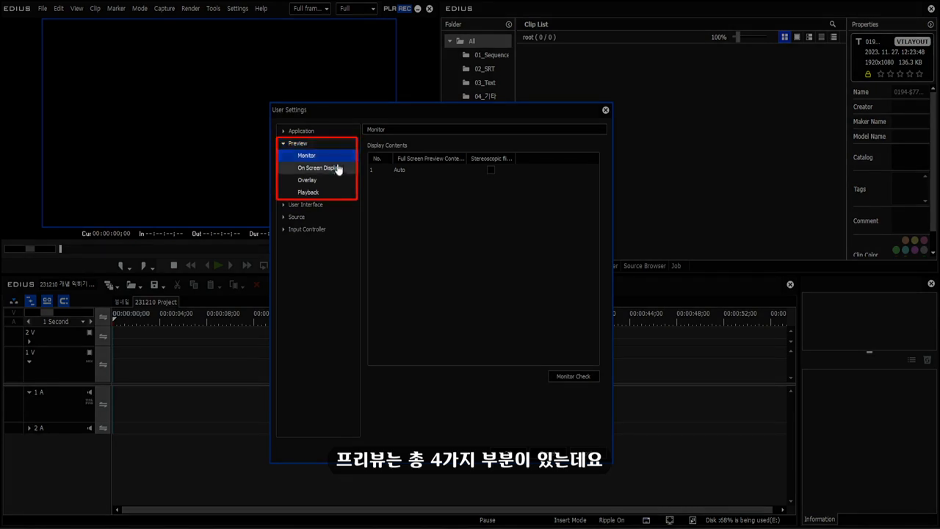
Look through the On Screen Display, Overlay and Playback preview pages, and return to the Monitor page
{"action": "left_click", "coordinate": [336, 167]}
{"action": "left_click", "coordinate": [334, 181]}
{"action": "left_click", "coordinate": [334, 192]}
{"action": "left_click", "coordinate": [336, 155]}
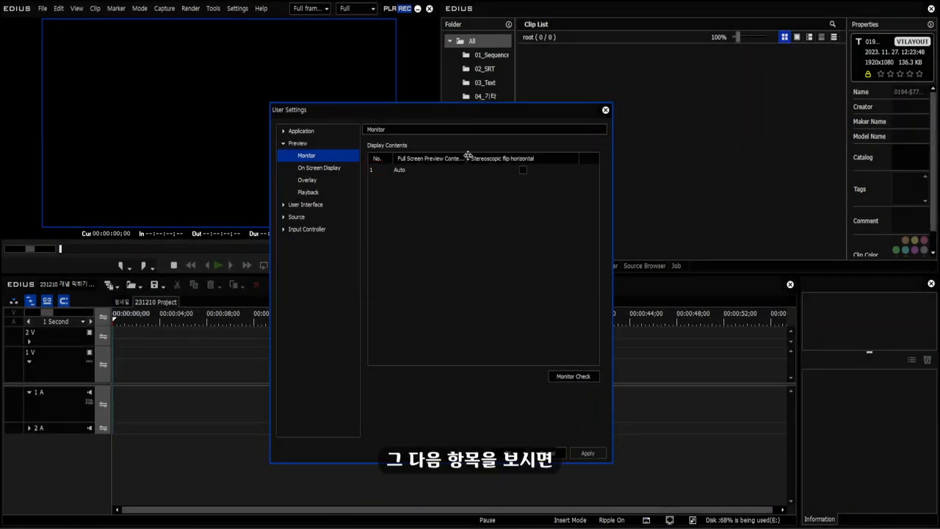
Widen the monitor table's columns and examine the Full Screen Preview Contents options with Stereoscopic flip horizontal enabled
{"action": "left_click_drag", "start_coordinate": [466, 156], "coordinate": [498, 156]}
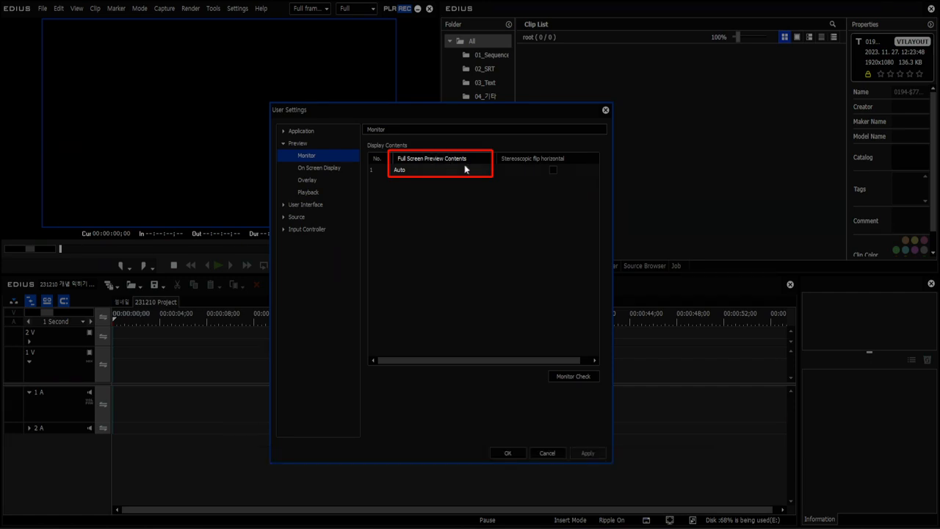
{"action": "left_click", "coordinate": [552, 170]}
{"action": "left_click", "coordinate": [493, 171]}
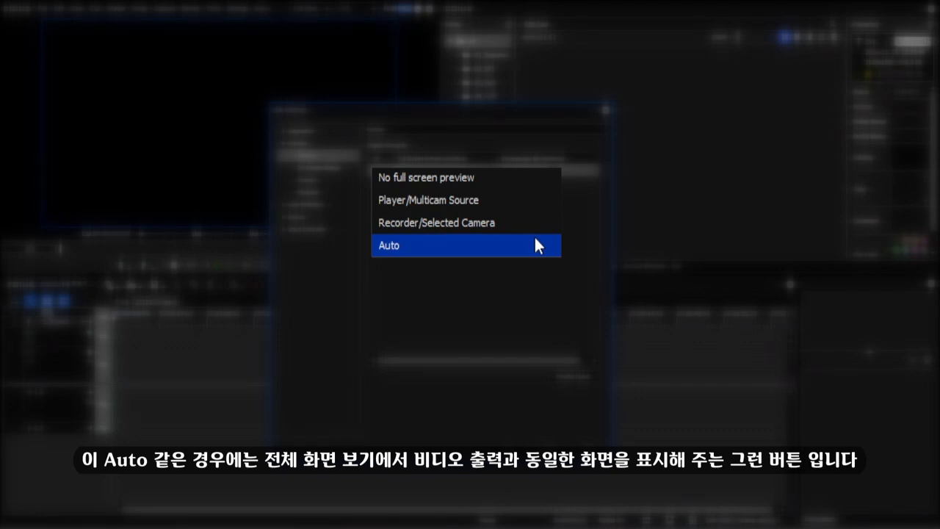
{"action": "left_click", "coordinate": [538, 202]}
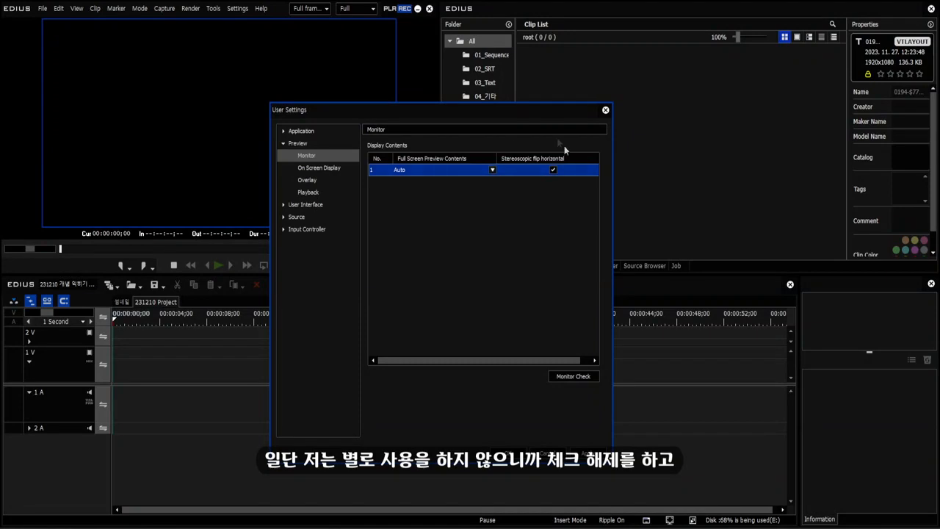
Turn off Stereoscopic flip horizontal, leaving Full Screen Preview Contents on Auto, and run the Monitor Check
{"action": "left_click", "coordinate": [554, 170]}
{"action": "left_click", "coordinate": [492, 170]}
{"action": "left_click", "coordinate": [469, 216]}
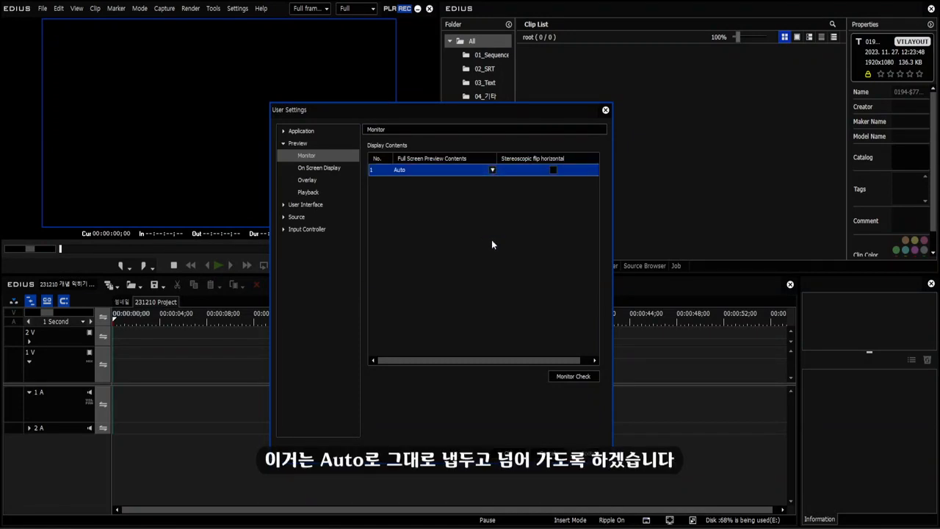
{"action": "left_click", "coordinate": [559, 223]}
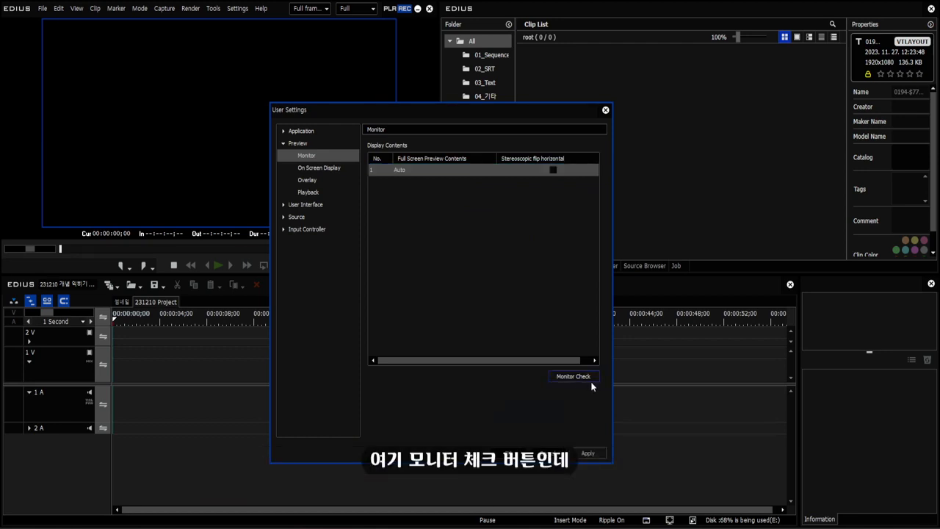
{"action": "left_click", "coordinate": [573, 376]}
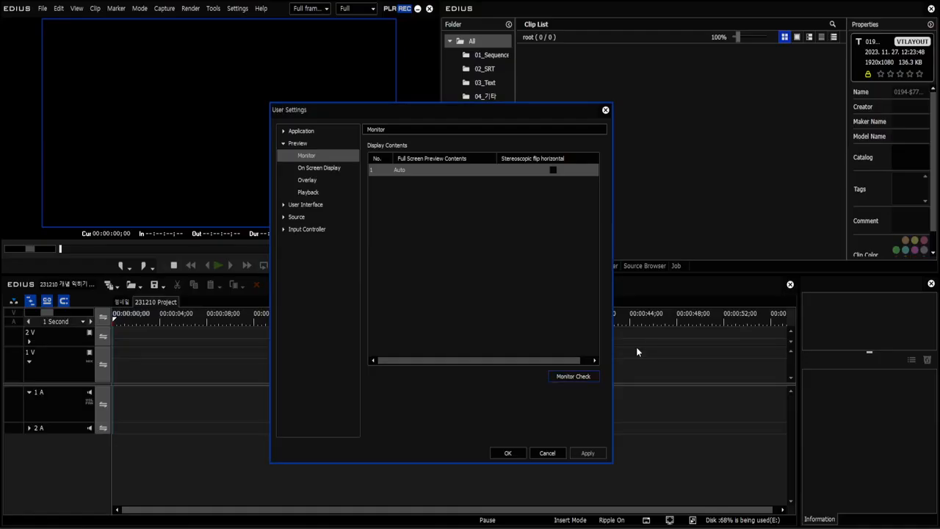
On the On Screen Display page, try several view positions and set the display position to the centre
{"action": "left_click", "coordinate": [349, 177]}
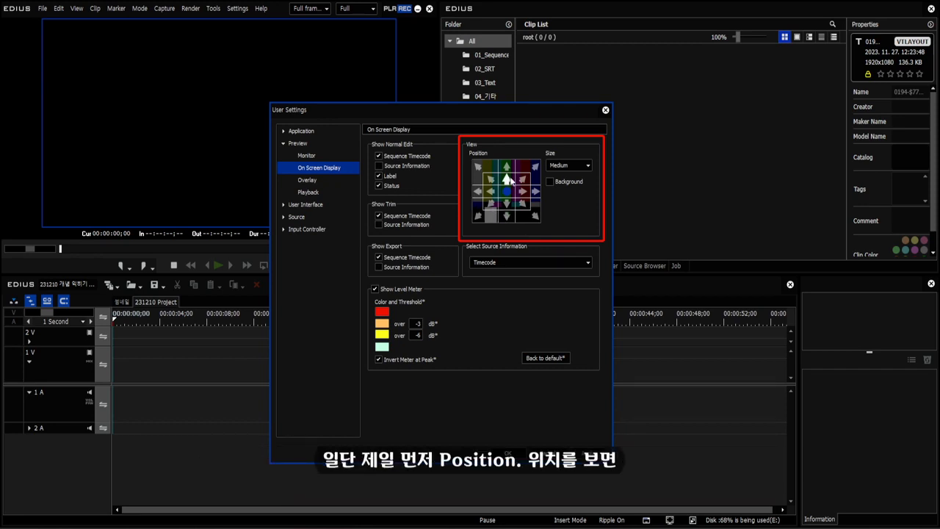
{"action": "left_click", "coordinate": [507, 204]}
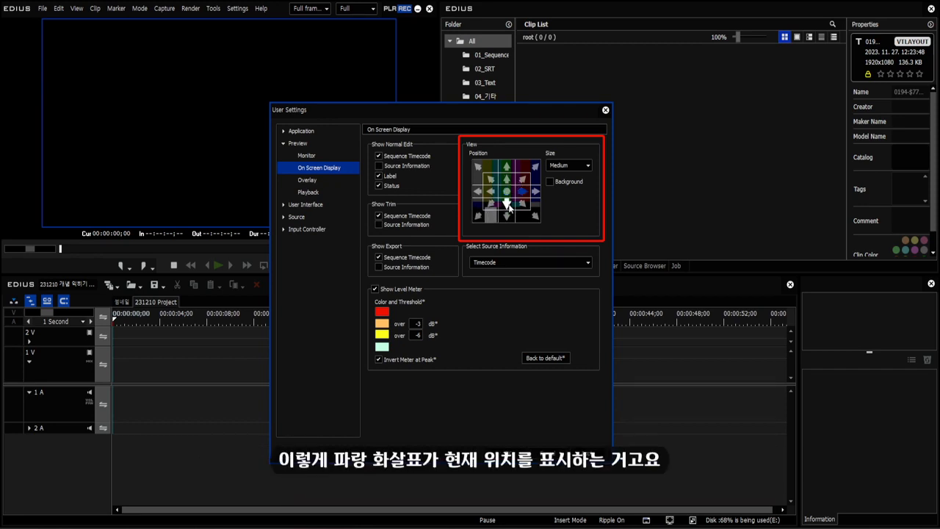
{"action": "left_click", "coordinate": [482, 219]}
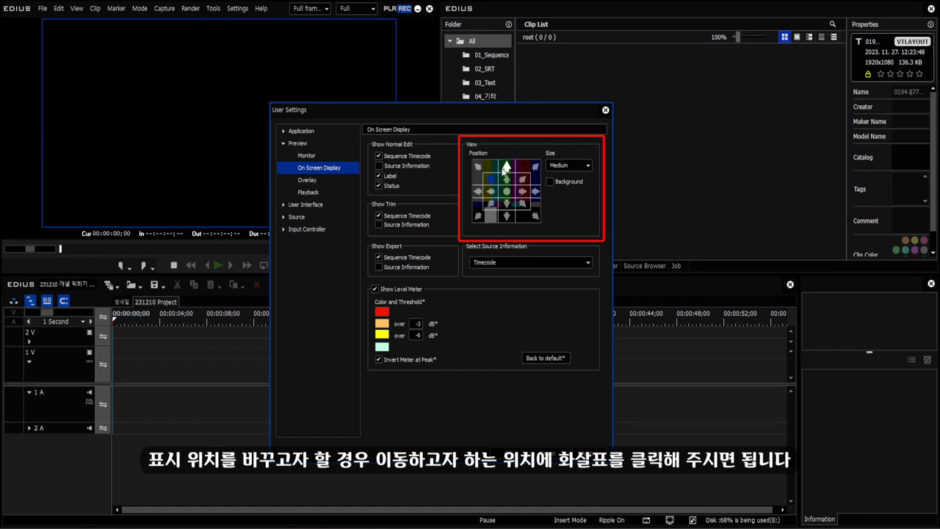
{"action": "left_click", "coordinate": [522, 191]}
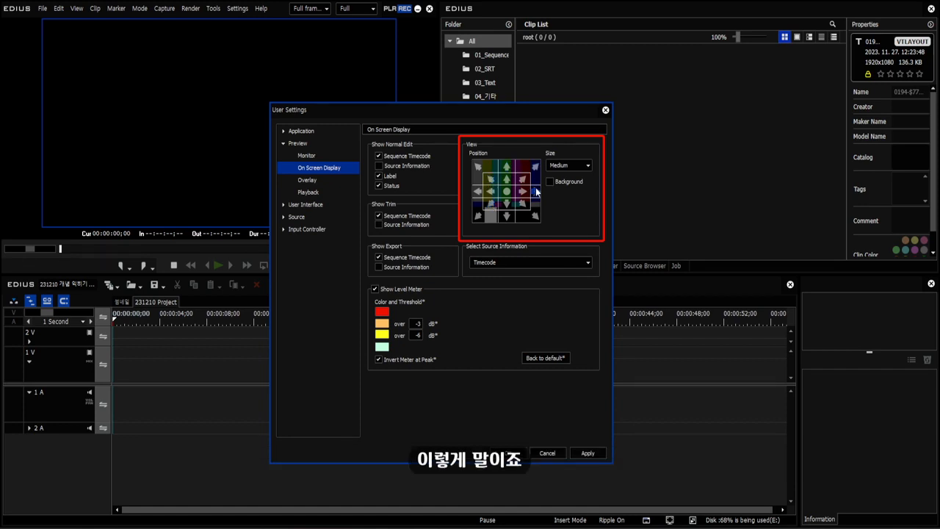
{"action": "left_click", "coordinate": [507, 191]}
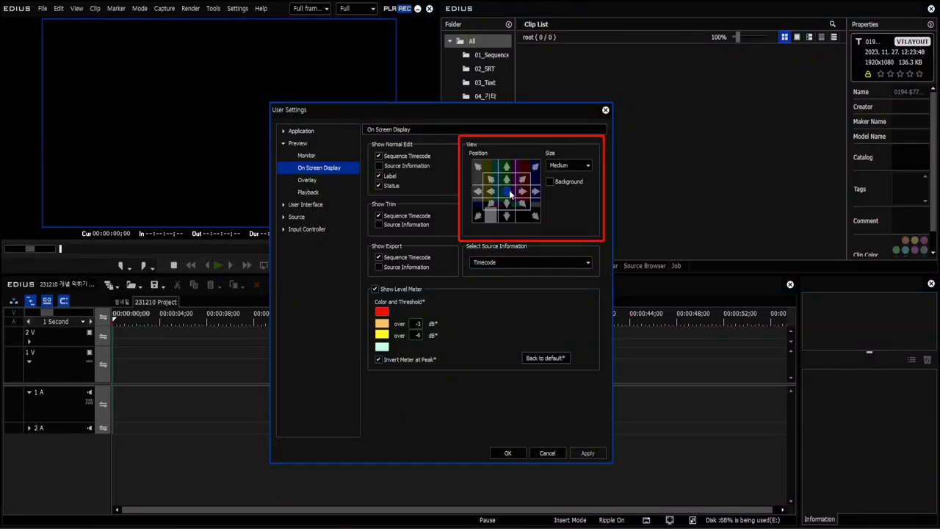
View the available display sizes and source information types, leaving them on Medium and Timecode
{"action": "left_click", "coordinate": [584, 165]}
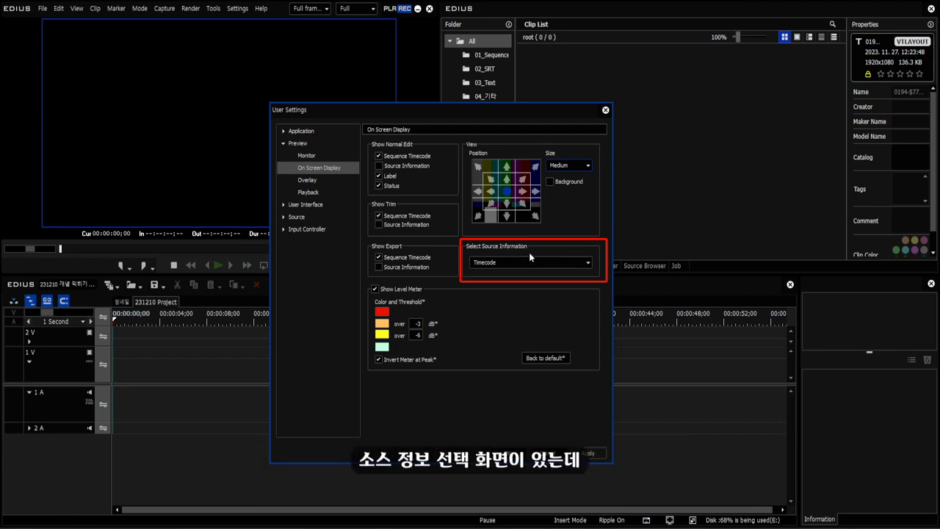
{"action": "left_click", "coordinate": [556, 263]}
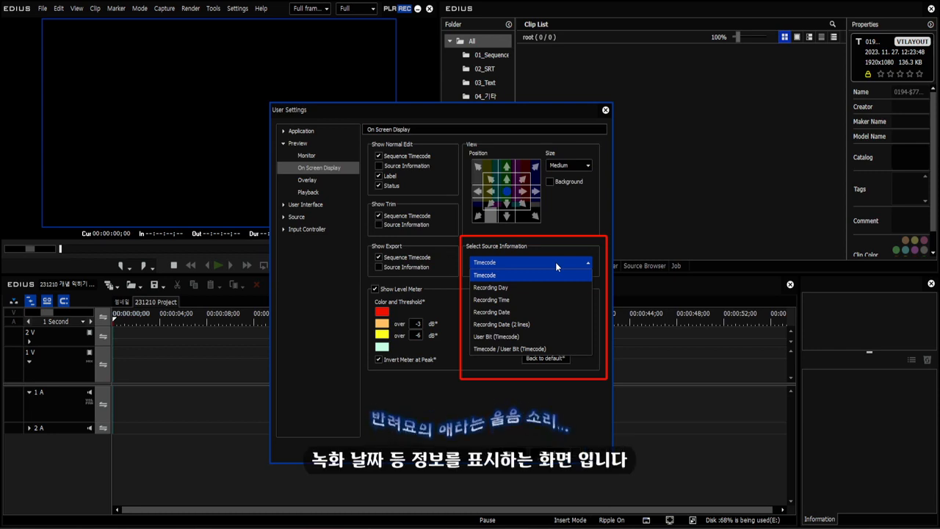
{"action": "left_click", "coordinate": [555, 261]}
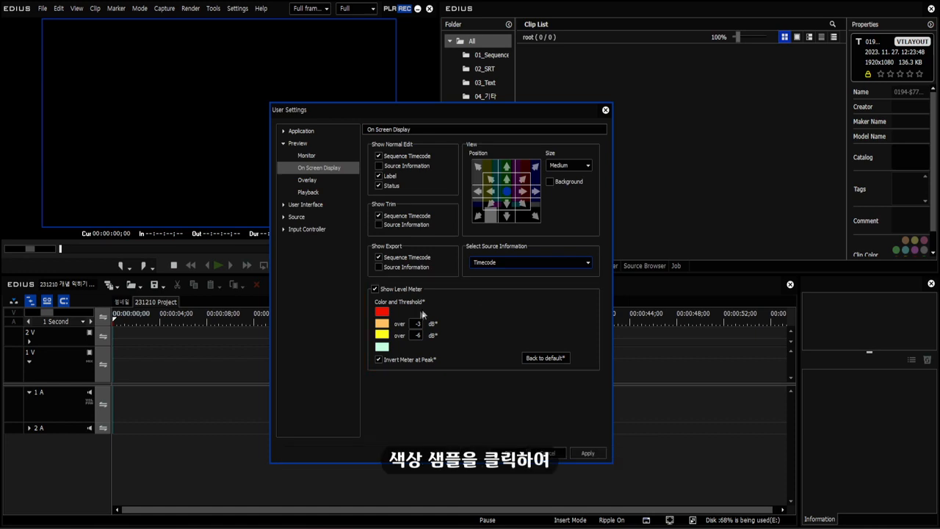
Change the level meter's red peak colour to a darker red and its over -3 dB colour to a deeper orange
{"action": "left_click", "coordinate": [382, 313]}
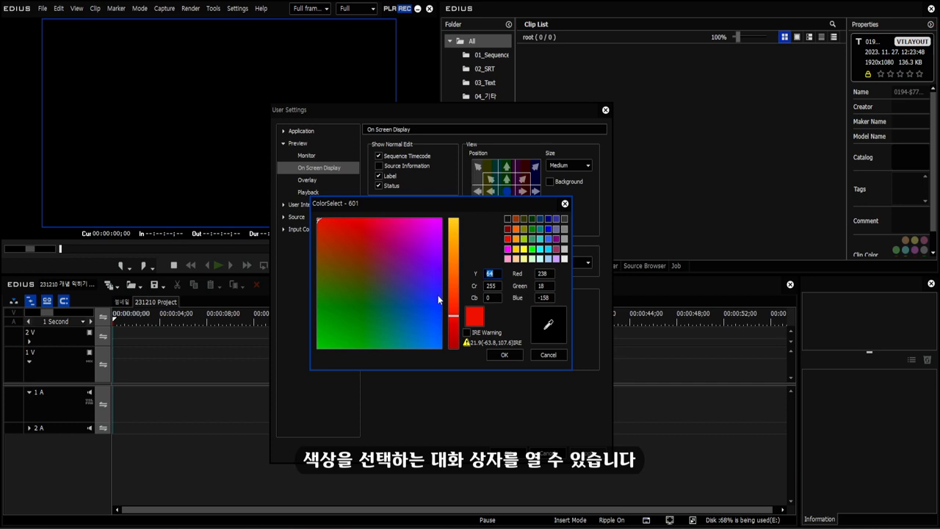
{"action": "key", "text": "Escape"}
{"action": "left_click", "coordinate": [384, 324]}
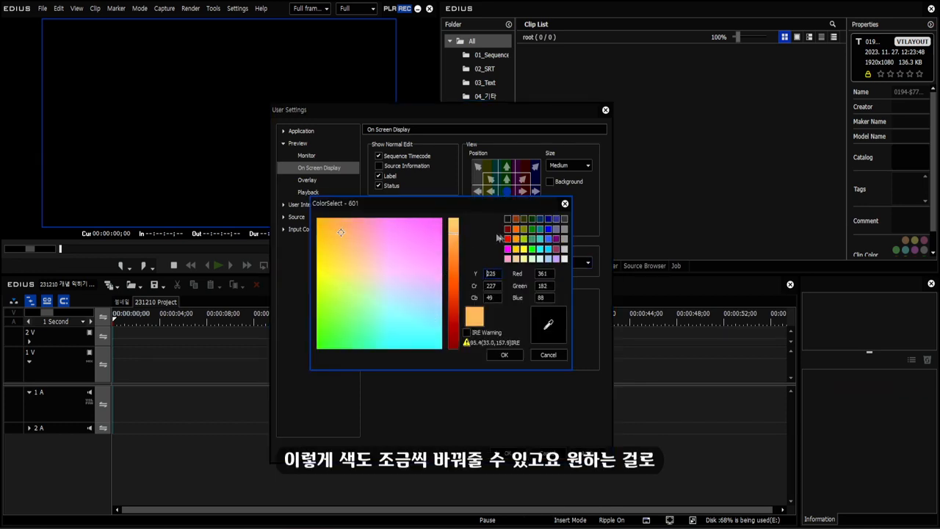
{"action": "left_click_drag", "start_coordinate": [455, 232], "coordinate": [454, 262]}
{"action": "left_click", "coordinate": [505, 355]}
Adjust the level meter's yellow over -6 dB colour and make the lowest level's colour a paler tint
{"action": "left_click", "coordinate": [382, 335]}
{"action": "left_click", "coordinate": [497, 354]}
{"action": "left_click", "coordinate": [382, 346]}
{"action": "left_click", "coordinate": [497, 352]}
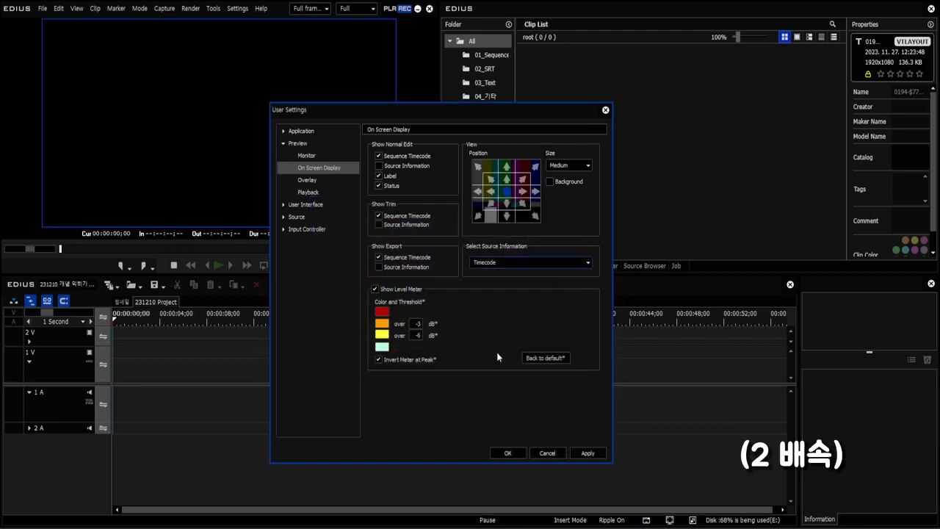
{"action": "left_click", "coordinate": [382, 351]}
{"action": "left_click", "coordinate": [504, 353]}
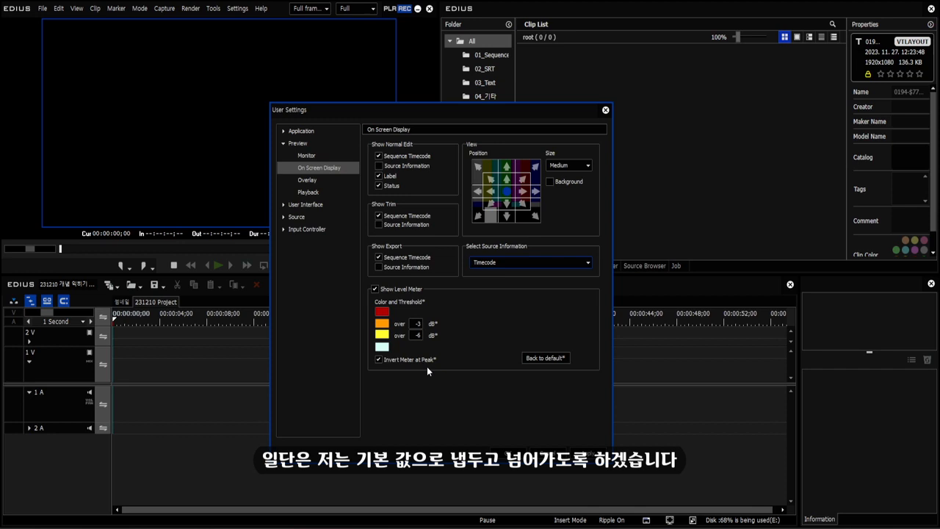
On the Overlay page, review the Update Frequency choices and leave it on Field
{"action": "left_click", "coordinate": [343, 183]}
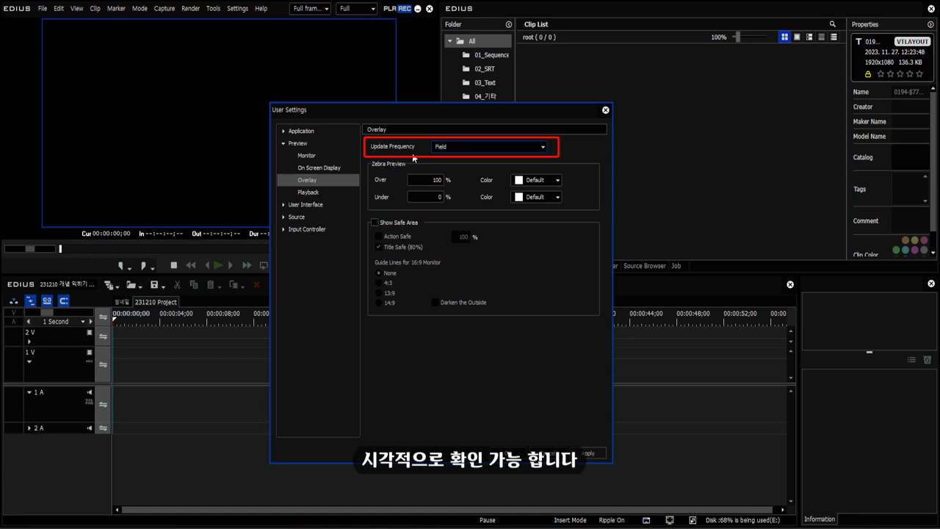
{"action": "left_click", "coordinate": [512, 148]}
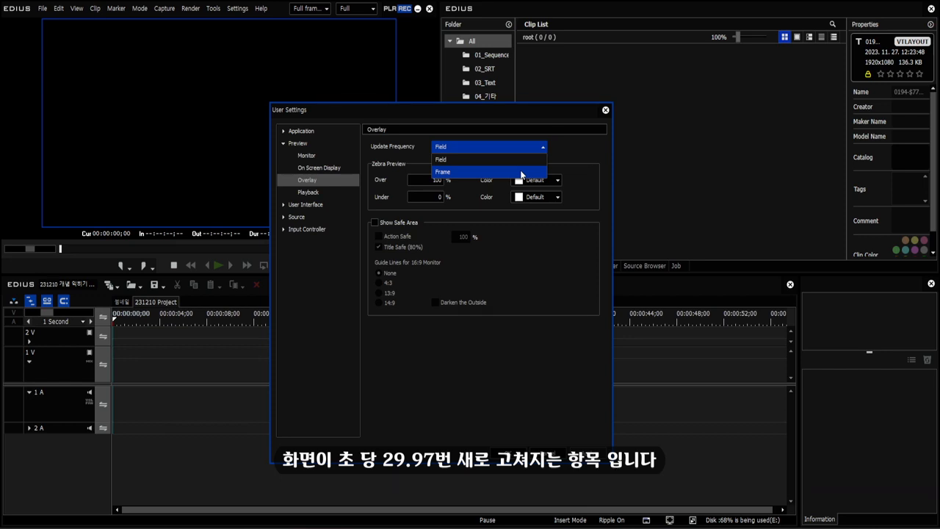
{"action": "left_click", "coordinate": [397, 190]}
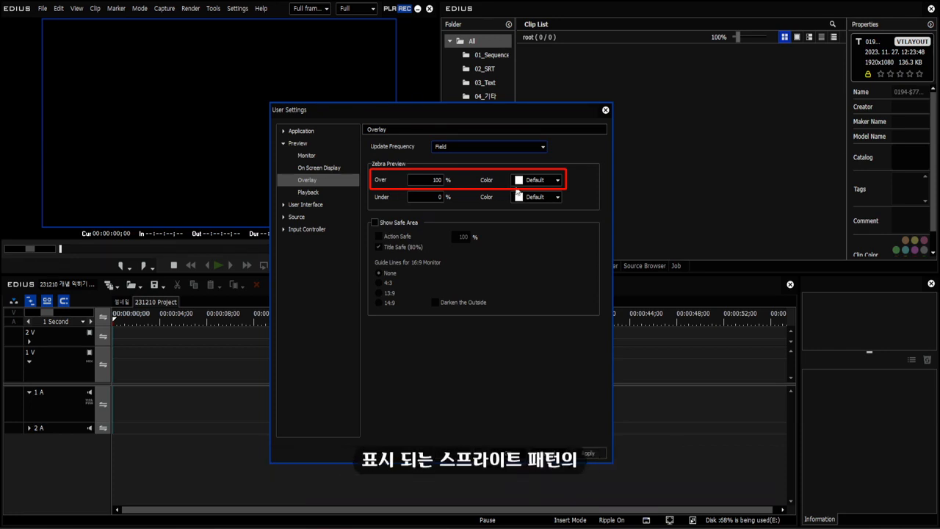
Set the Zebra Preview colours to Blue for Over and Red for Under
{"action": "left_click", "coordinate": [550, 185]}
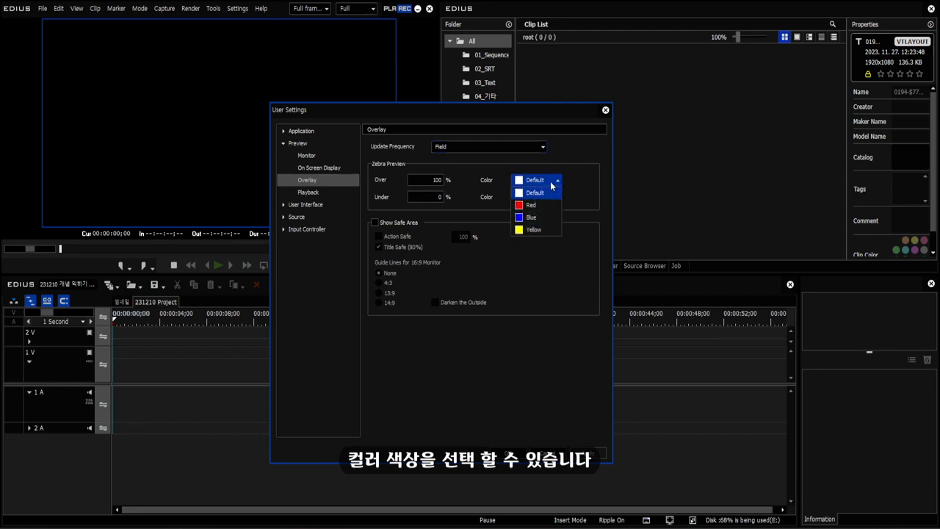
{"action": "left_click", "coordinate": [544, 217]}
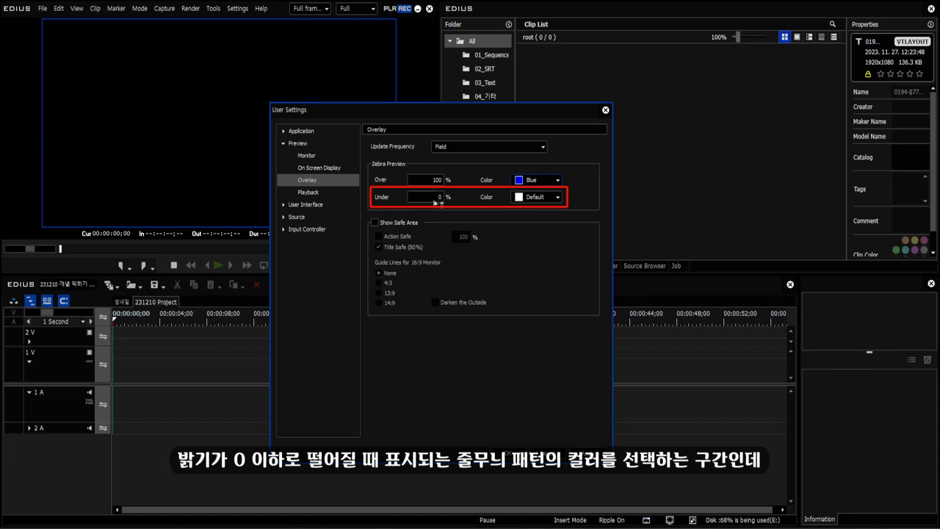
{"action": "left_click", "coordinate": [555, 200]}
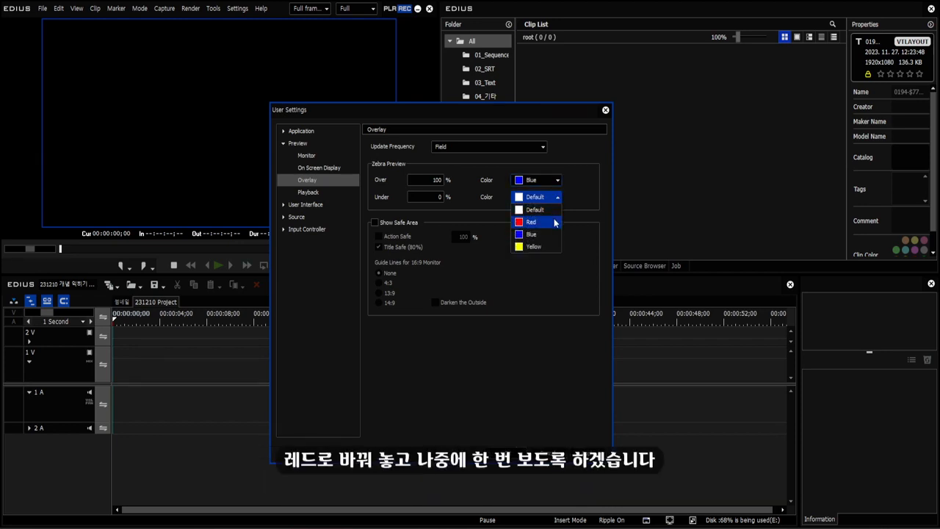
{"action": "left_click", "coordinate": [556, 221]}
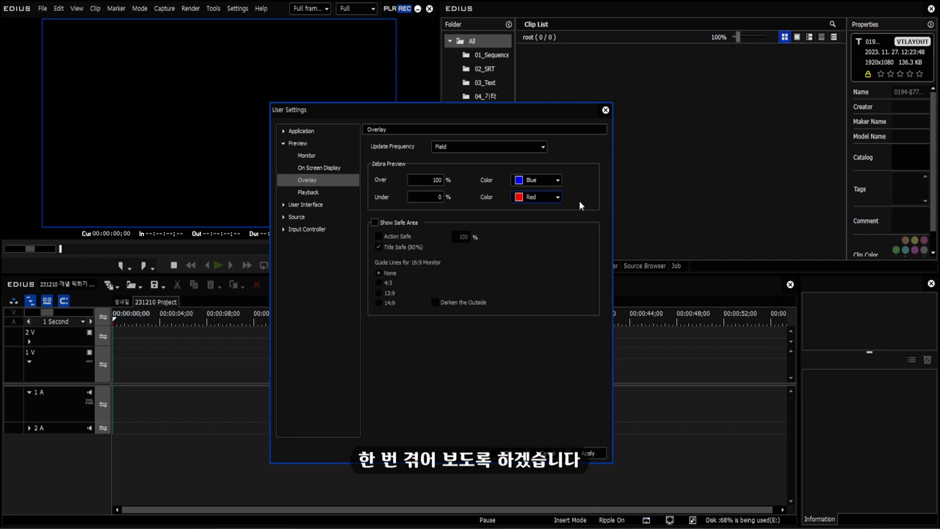
Enable Show Safe Area and move the User Settings dialog clear of the preview monitor
{"action": "left_click", "coordinate": [411, 222]}
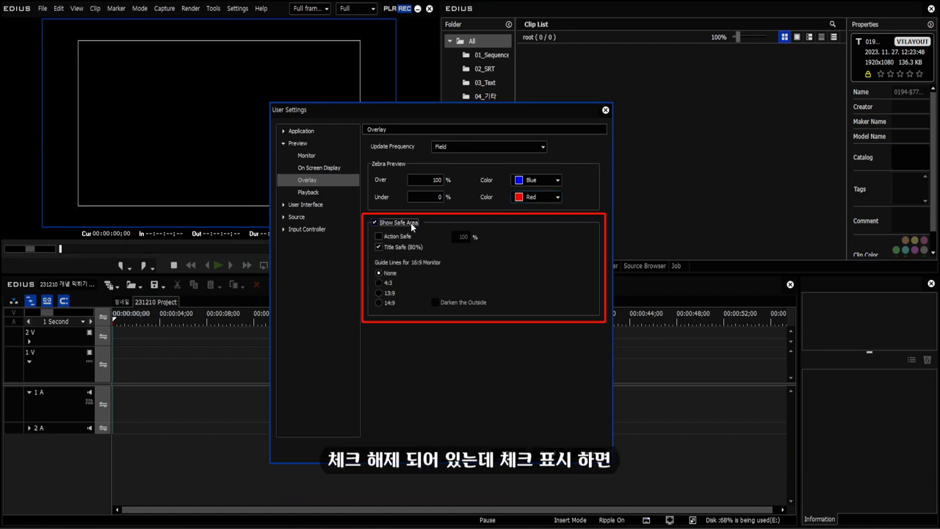
{"action": "left_click_drag", "start_coordinate": [401, 111], "coordinate": [570, 56]}
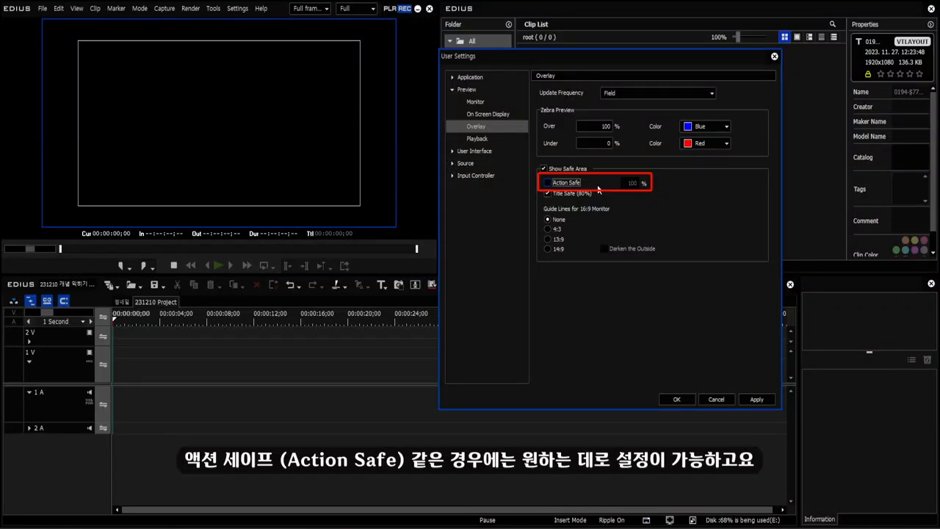
Turn on the Action Safe guide and select its percentage value
{"action": "left_click", "coordinate": [578, 184]}
{"action": "left_click", "coordinate": [570, 188]}
{"action": "left_click", "coordinate": [571, 189]}
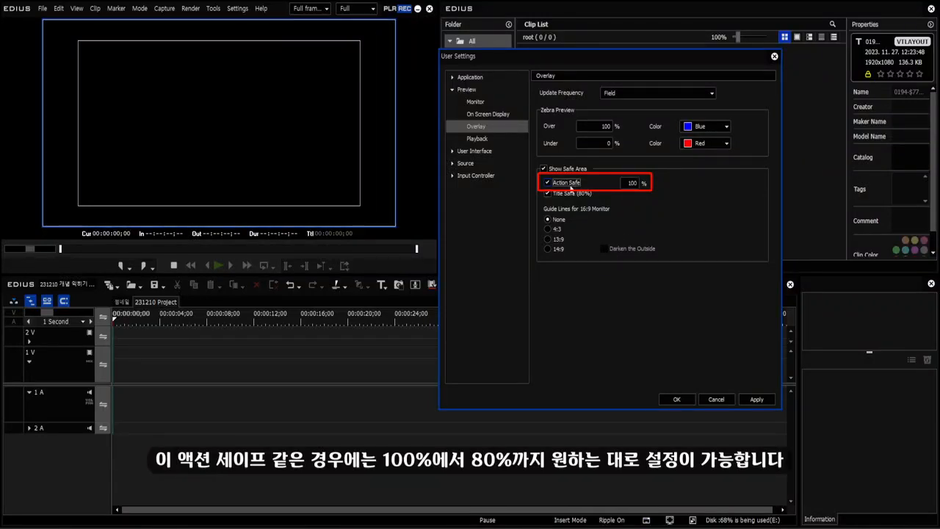
{"action": "left_click_drag", "start_coordinate": [634, 188], "coordinate": [665, 131]}
{"action": "left_click", "coordinate": [547, 182]}
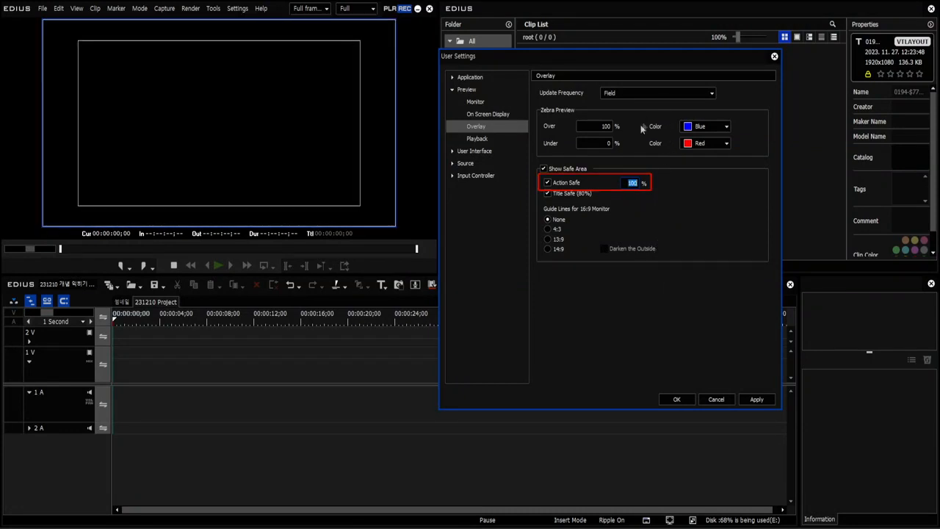
Toggle the Title Safe (80%) guide on and off repeatedly to compare its frame in the preview monitor
{"action": "left_click", "coordinate": [585, 195]}
{"action": "left_click", "coordinate": [586, 195]}
{"action": "left_click", "coordinate": [586, 194]}
{"action": "left_click", "coordinate": [585, 195]}
{"action": "left_click", "coordinate": [586, 194]}
{"action": "left_click", "coordinate": [586, 194]}
{"action": "left_click", "coordinate": [586, 195]}
{"action": "left_click", "coordinate": [586, 195]}
{"action": "left_click", "coordinate": [585, 195]}
{"action": "left_click", "coordinate": [586, 194]}
{"action": "left_click", "coordinate": [586, 195]}
{"action": "left_click", "coordinate": [585, 195]}
{"action": "left_click", "coordinate": [586, 195]}
{"action": "left_click", "coordinate": [585, 194]}
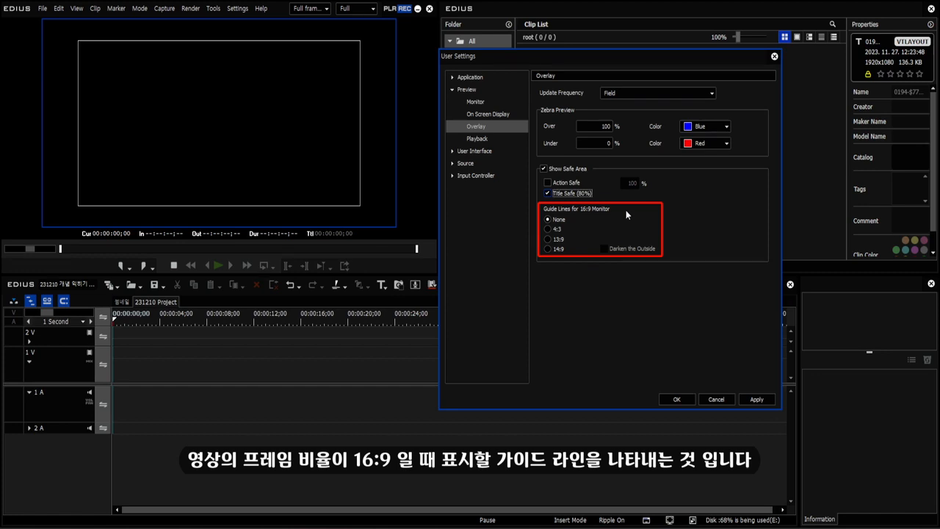
Try the 4:3, 13:9 and 14:9 guide lines for the 16:9 monitor and return the choice to None
{"action": "left_click", "coordinate": [556, 230]}
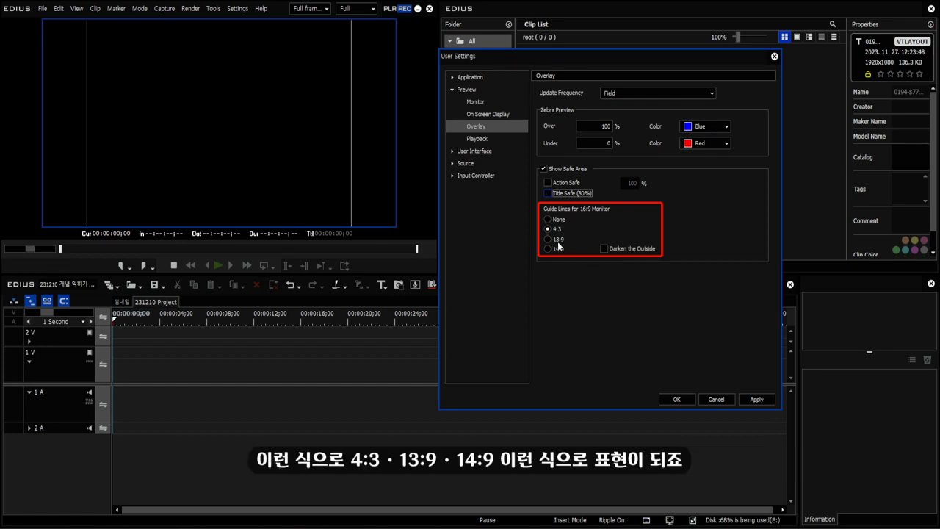
{"action": "left_click", "coordinate": [558, 240]}
{"action": "left_click", "coordinate": [556, 249]}
{"action": "left_click", "coordinate": [557, 220]}
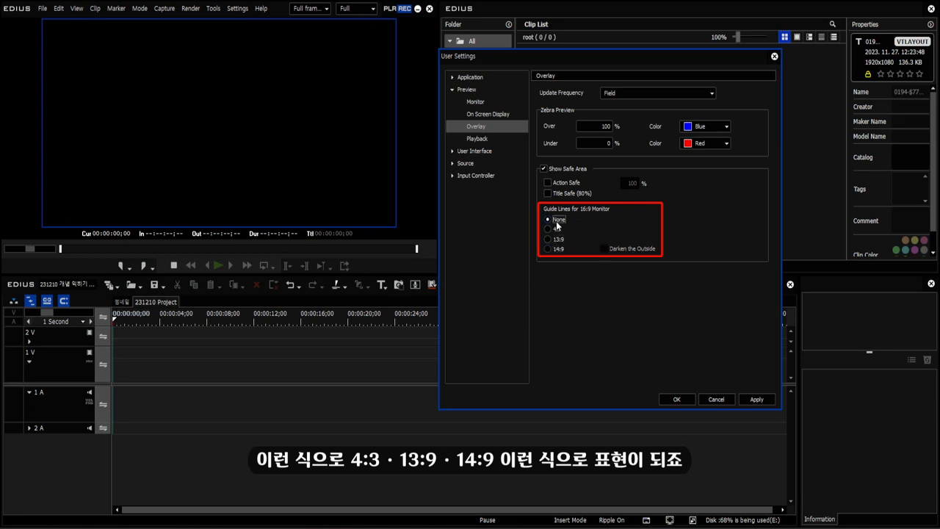
{"action": "left_click", "coordinate": [557, 249]}
{"action": "left_click", "coordinate": [558, 239]}
{"action": "left_click", "coordinate": [557, 229]}
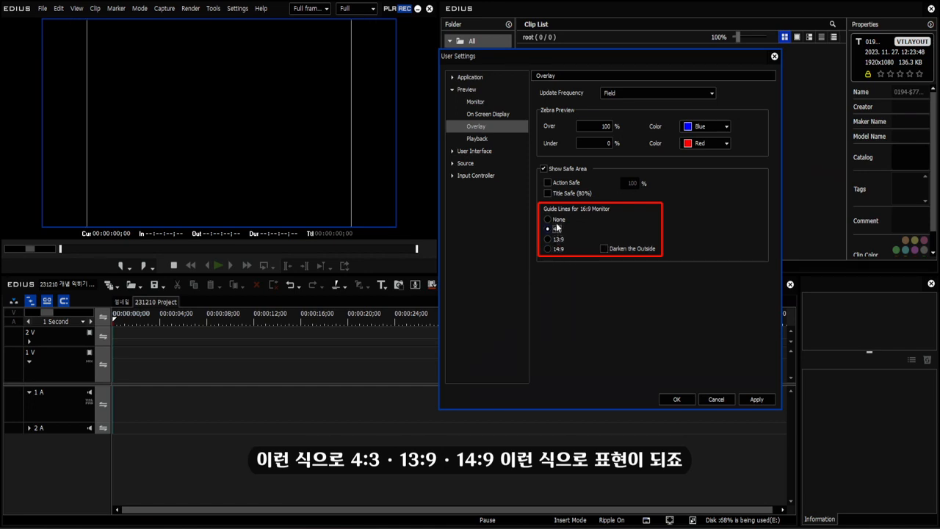
{"action": "left_click", "coordinate": [560, 220]}
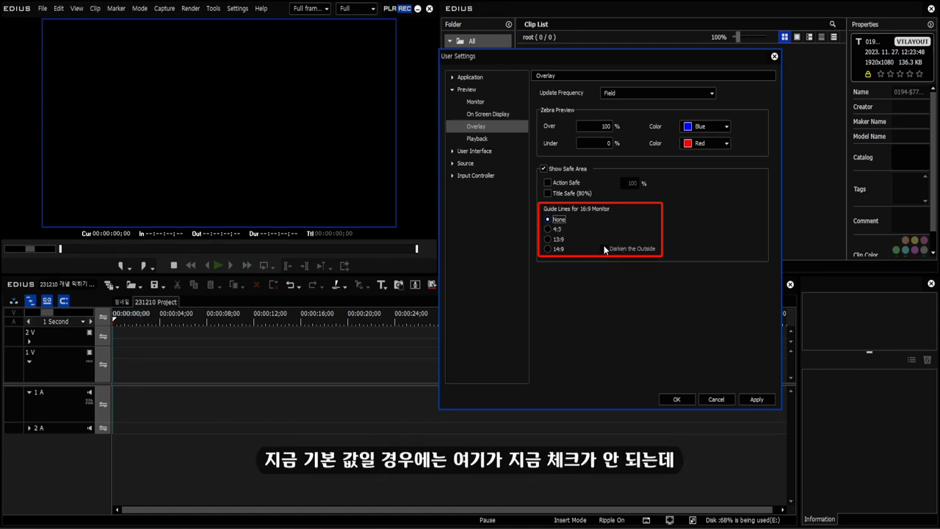
Switch the guide lines through 4:3 and 13:9 to 14:9, and try Darken the Outside on and off
{"action": "left_click", "coordinate": [558, 230]}
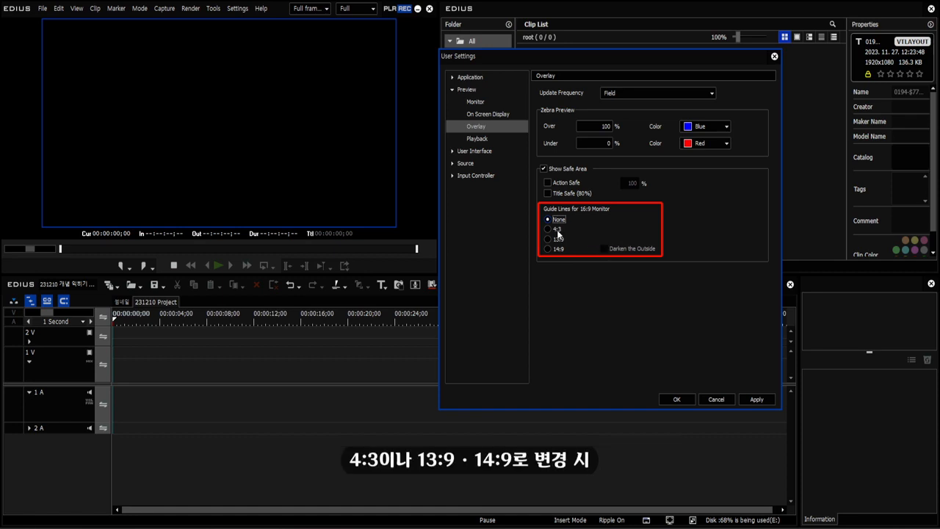
{"action": "left_click", "coordinate": [560, 240]}
{"action": "left_click", "coordinate": [565, 250]}
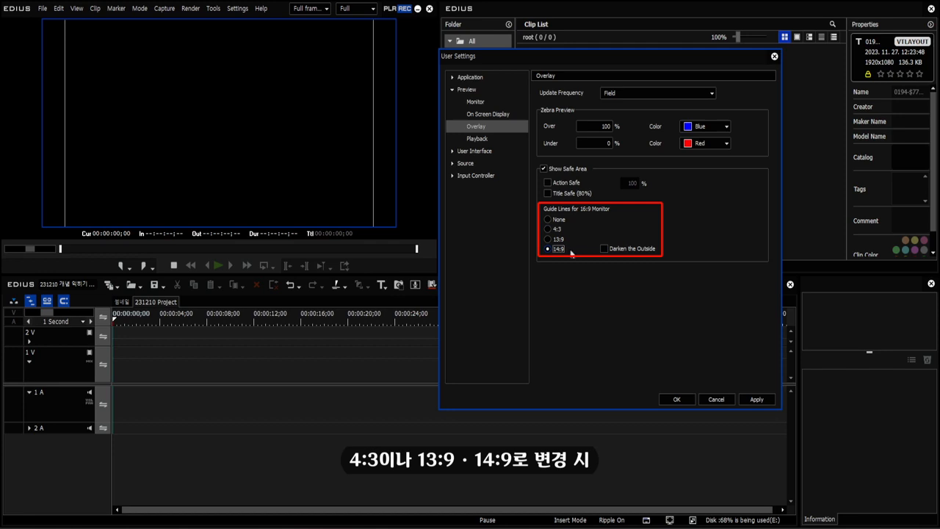
{"action": "left_click", "coordinate": [620, 250]}
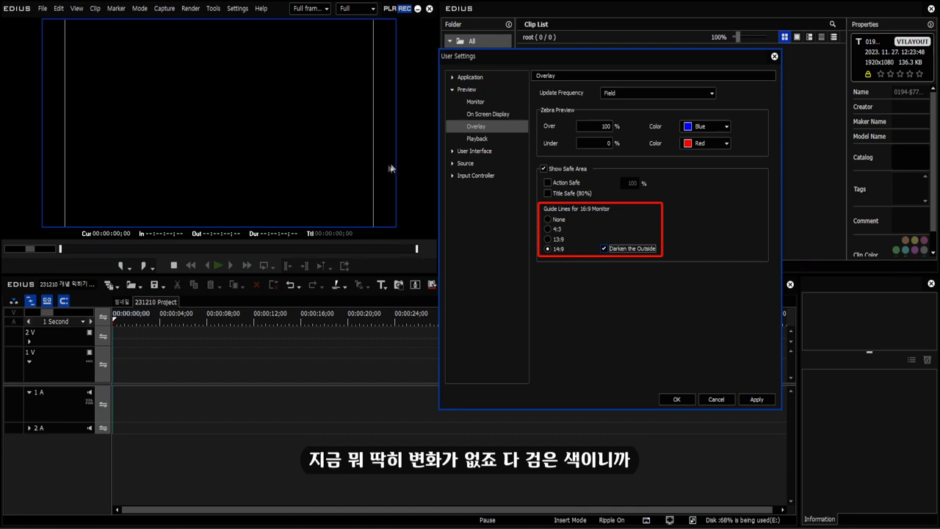
{"action": "left_click", "coordinate": [616, 250]}
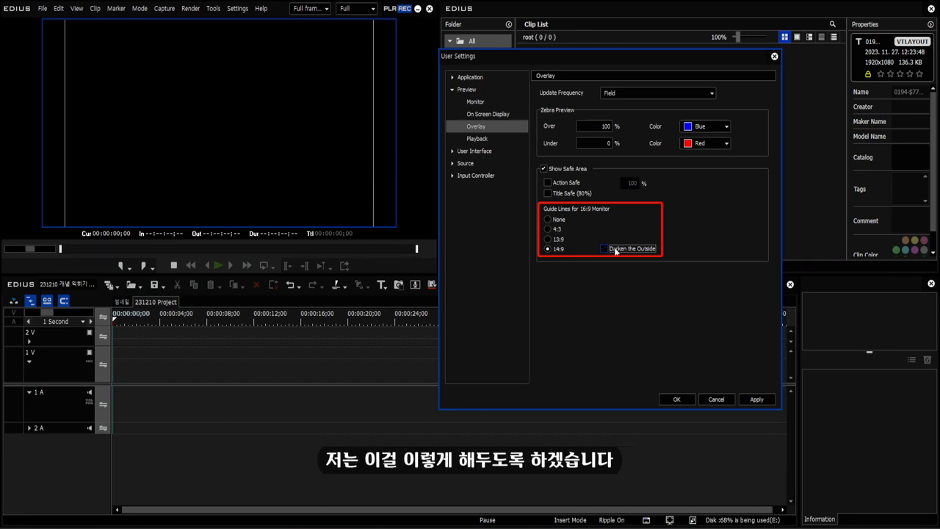
Set the 16:9 monitor guide lines to None, disable Show Safe Area and apply the Overlay settings
{"action": "left_click", "coordinate": [553, 222]}
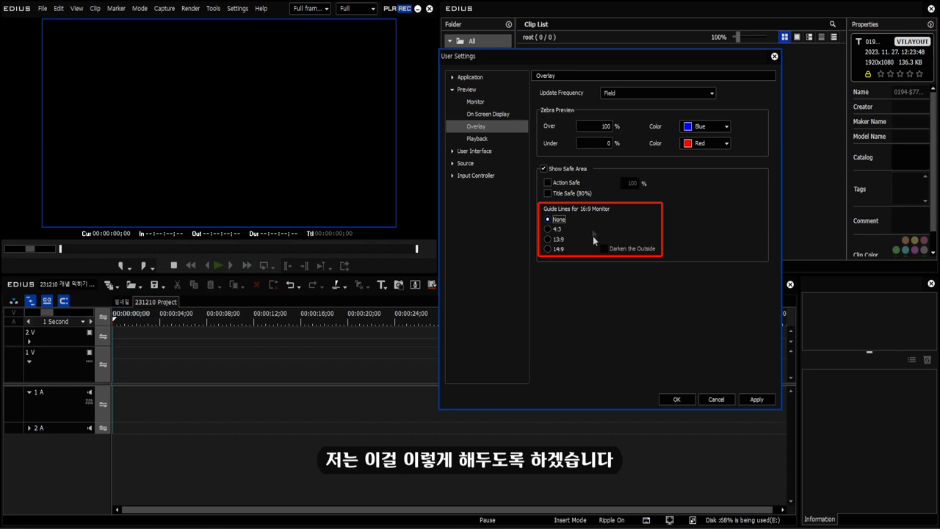
{"action": "left_click", "coordinate": [545, 169]}
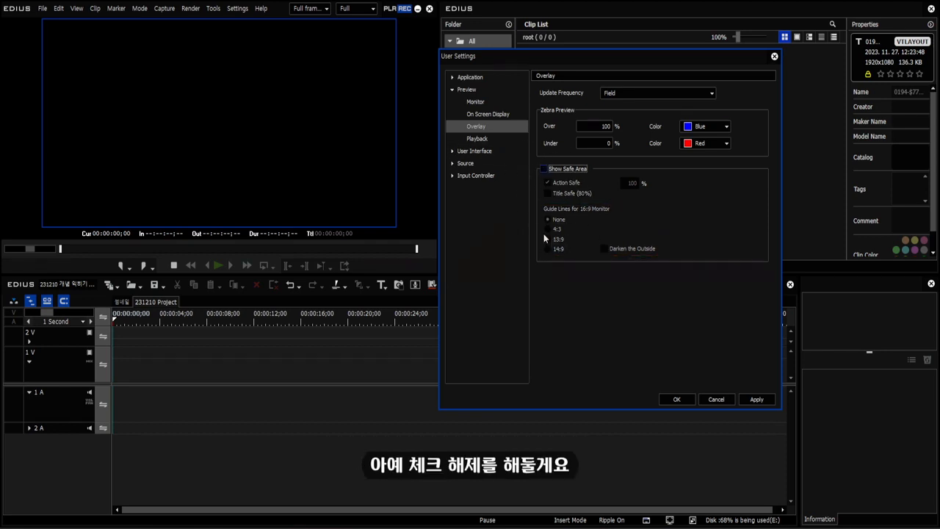
{"action": "left_click", "coordinate": [759, 400]}
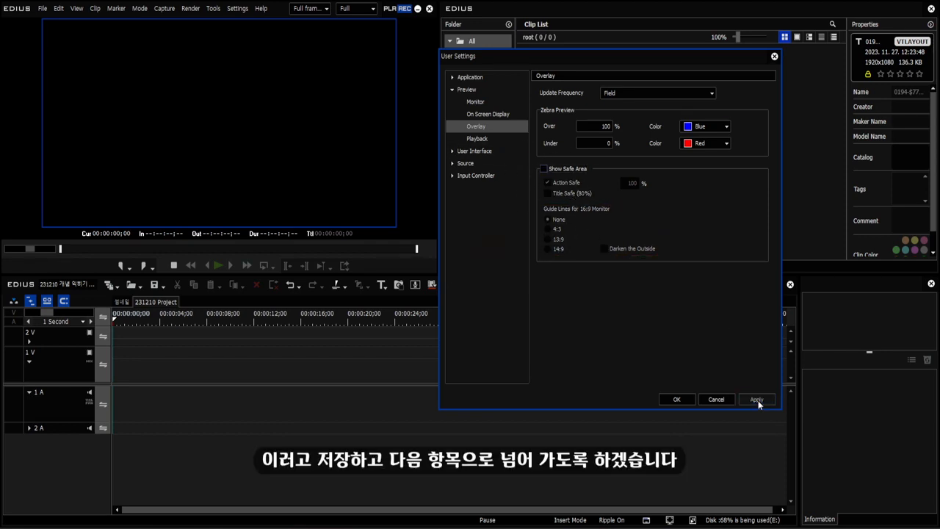
On the Playback page of the Preview settings, review the Output Timecode choices and leave it on Sequence Timecode
{"action": "left_click", "coordinate": [500, 144]}
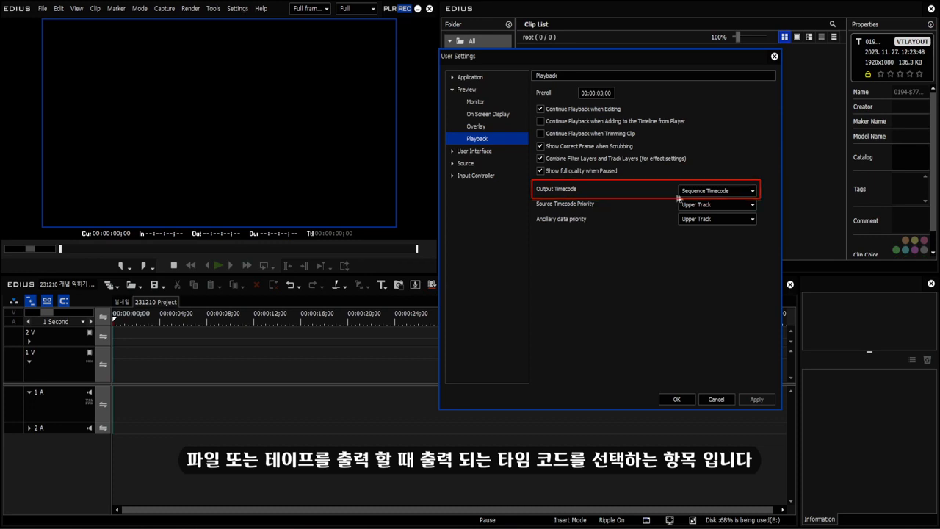
{"action": "left_click", "coordinate": [731, 190]}
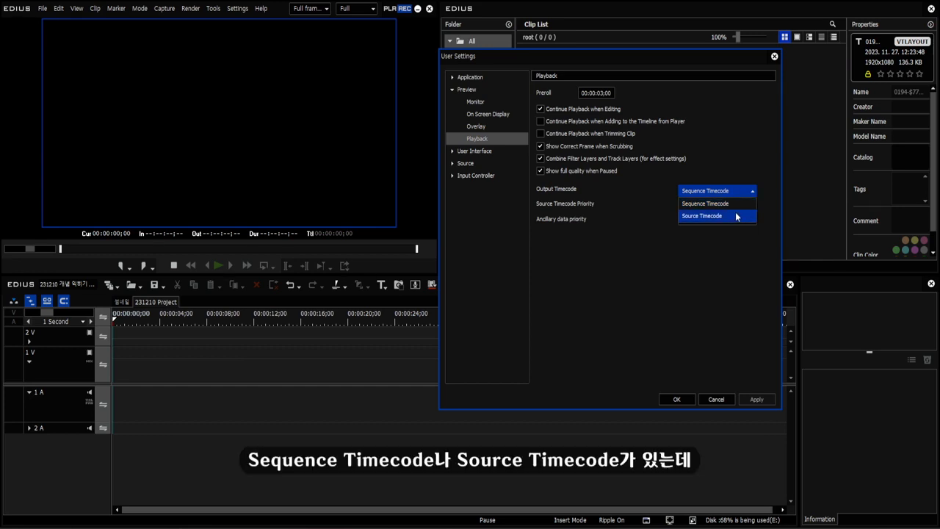
{"action": "left_click", "coordinate": [748, 194]}
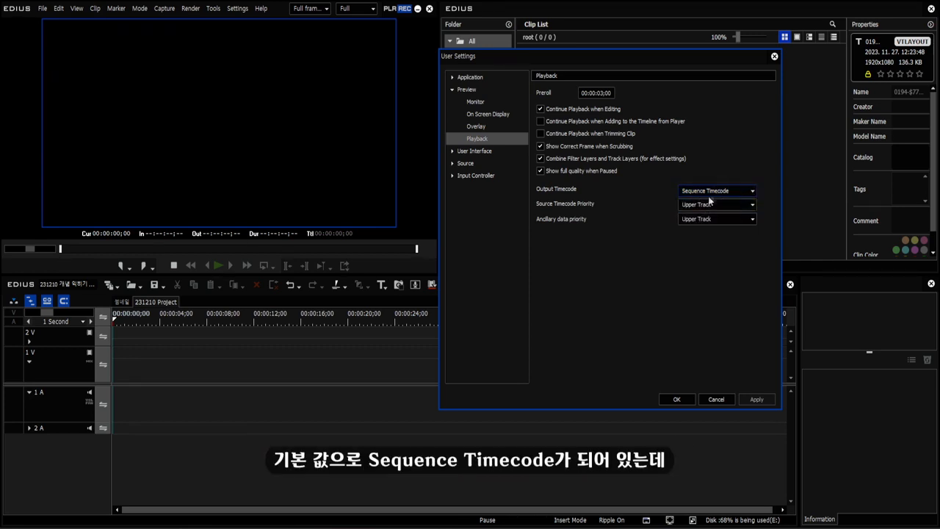